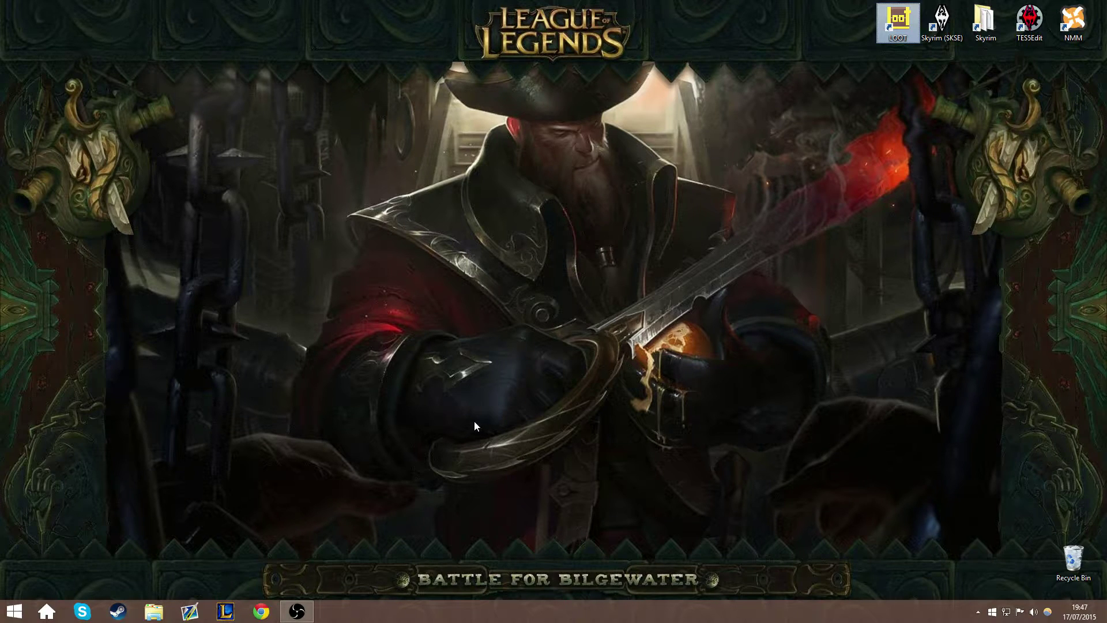
Search Google for skse and open the Skyrim Script Extender site, skse.silverlock.org.
{"action": "left_click", "coordinate": [263, 612]}
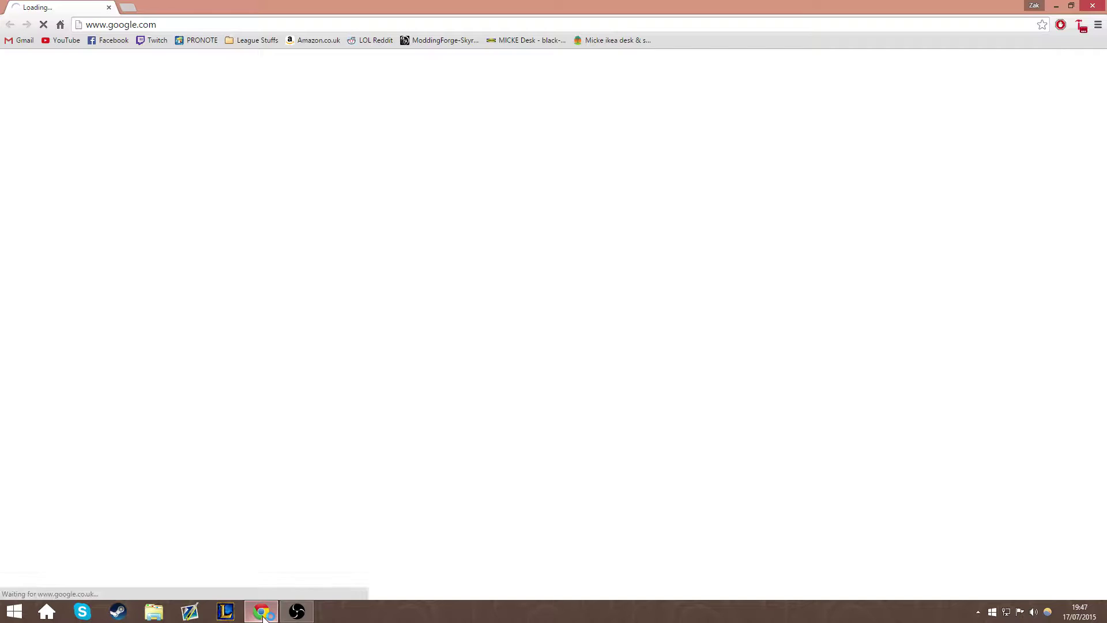
{"action": "type", "text": "skse"}
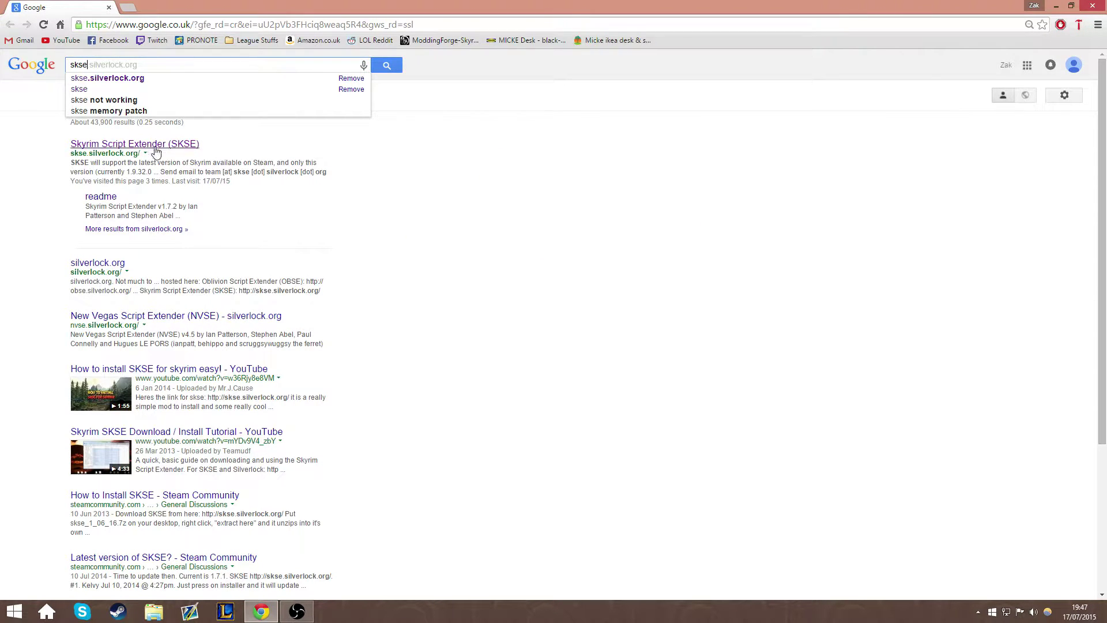
{"action": "left_click", "coordinate": [119, 78]}
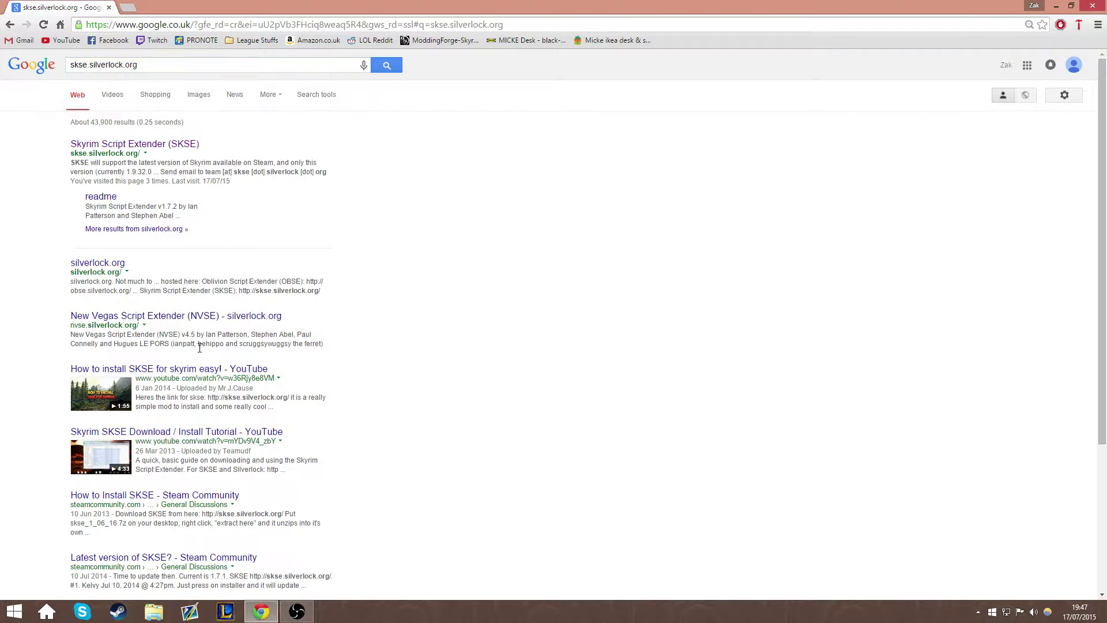
{"action": "left_click", "coordinate": [141, 148]}
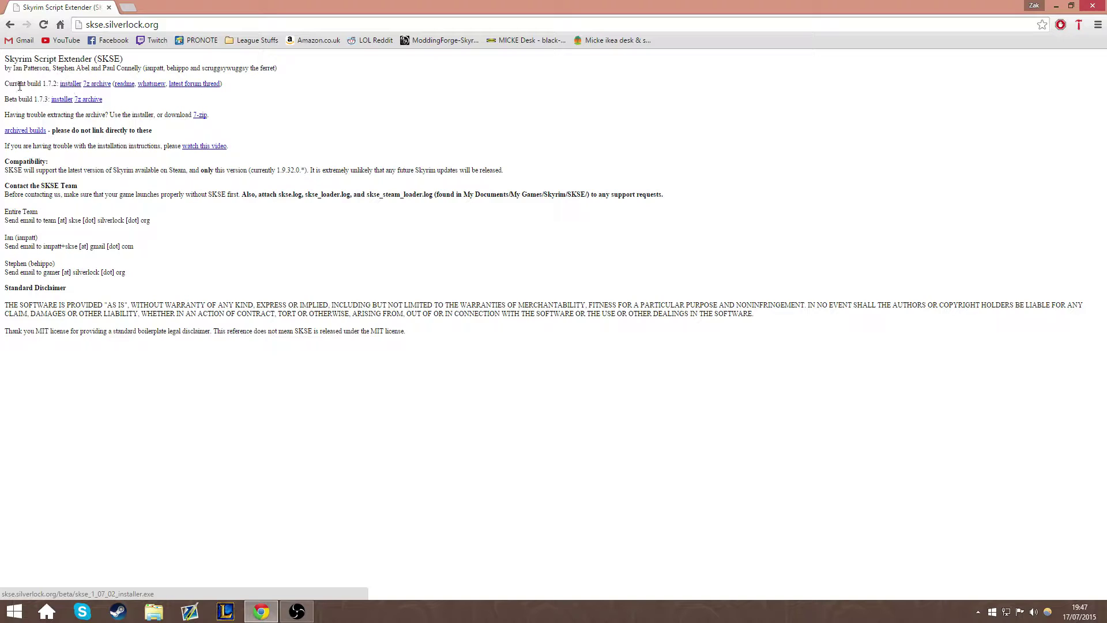
Download the current SKSE 1.7.2 installer and run its setup to completion.
{"action": "left_click", "coordinate": [71, 84]}
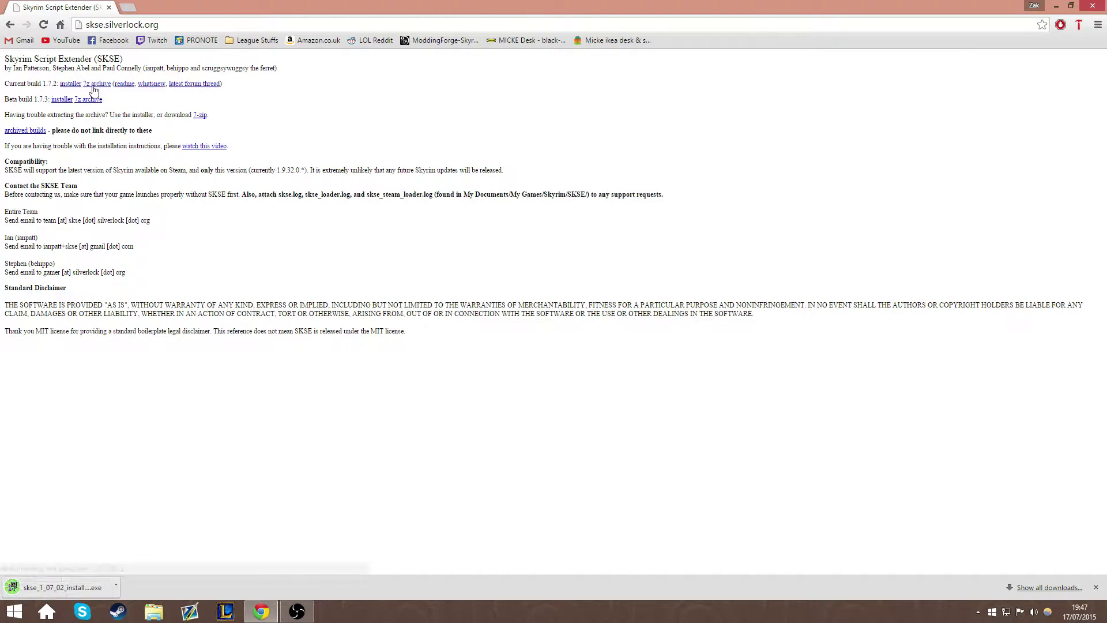
{"action": "left_click", "coordinate": [90, 588]}
{"action": "left_click", "coordinate": [600, 337]}
{"action": "left_click", "coordinate": [635, 370]}
{"action": "left_click", "coordinate": [646, 371]}
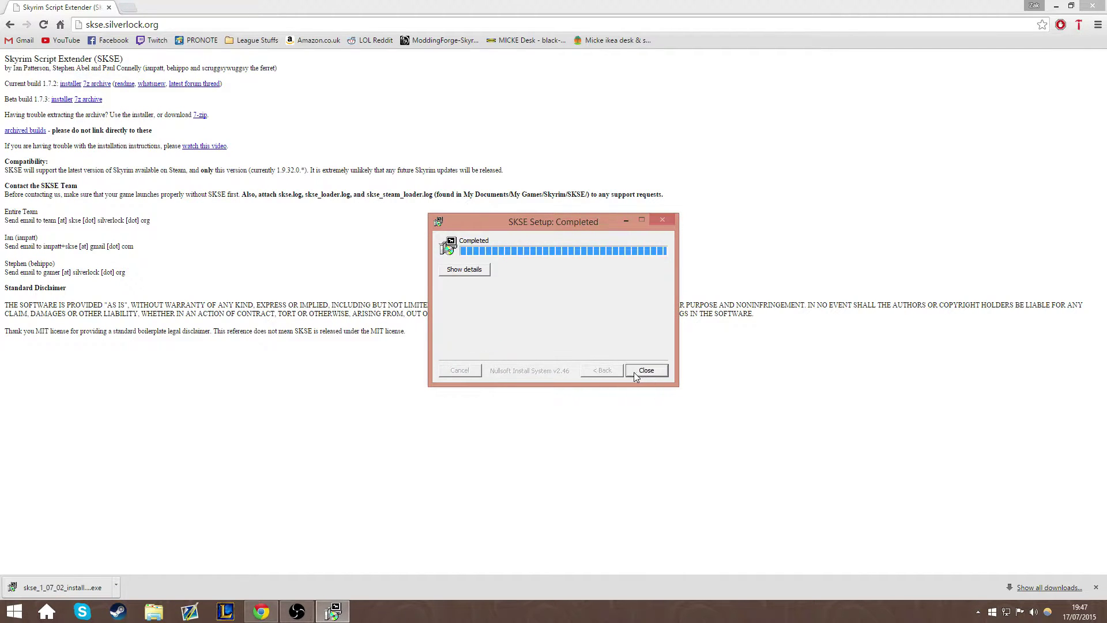
{"action": "left_click", "coordinate": [646, 370]}
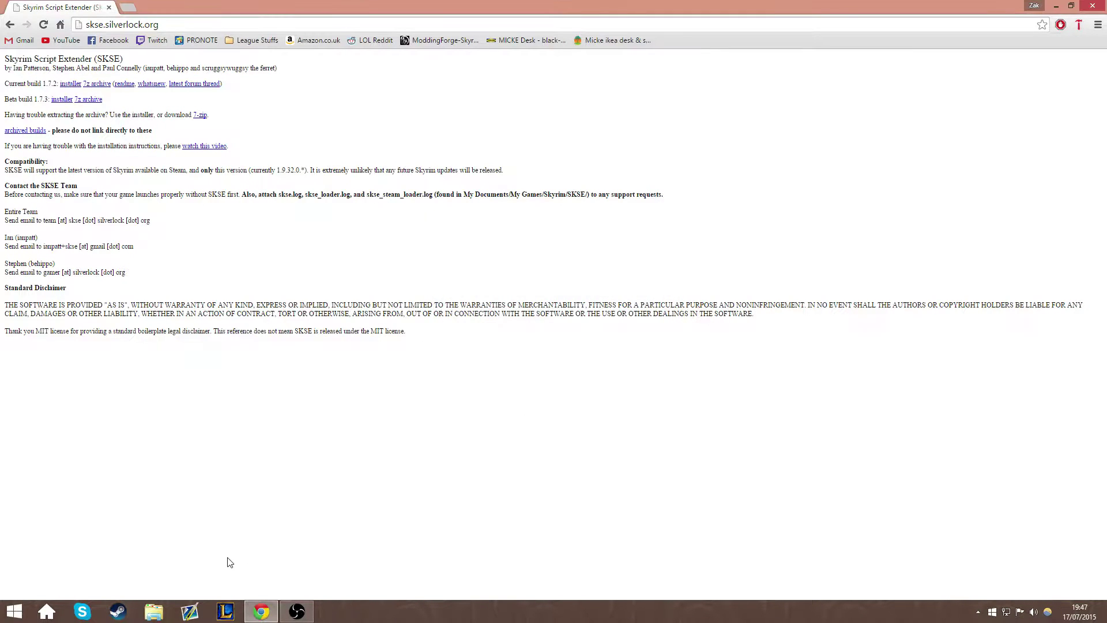
Hide Chrome and launch Skyrim from the Skyrim (SKSE) desktop shortcut.
{"action": "key", "text": "super+d"}
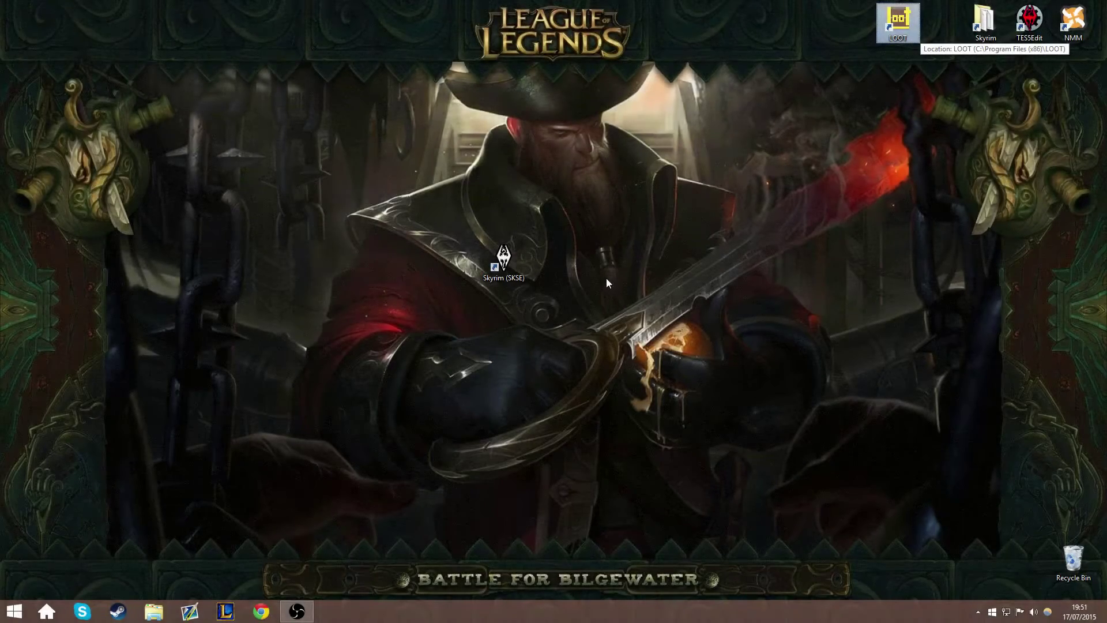
{"action": "left_click_drag", "start_coordinate": [504, 264], "coordinate": [560, 260]}
{"action": "left_click_drag", "start_coordinate": [493, 271], "coordinate": [515, 276]}
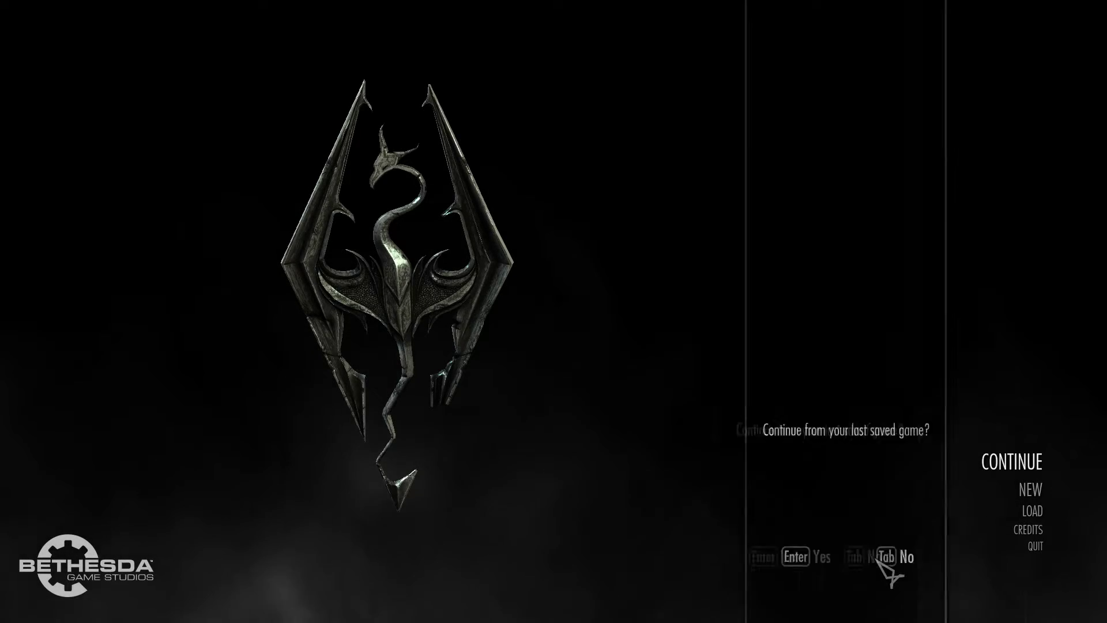
Load the 053 Whiterun save, accepting the missing-content warning.
{"action": "left_click", "coordinate": [878, 557]}
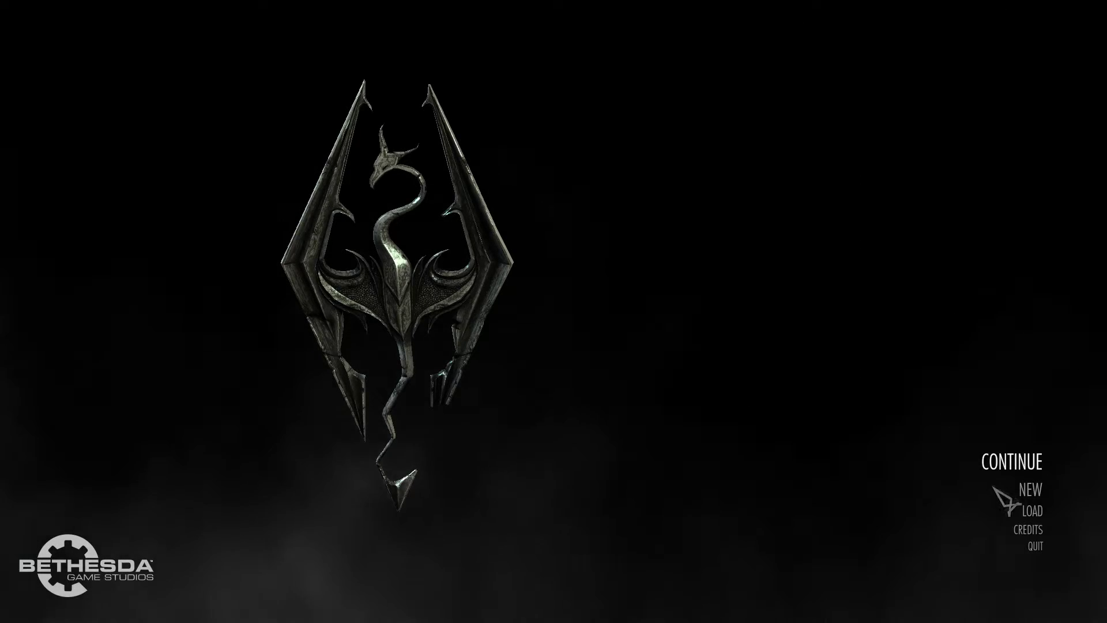
{"action": "left_click", "coordinate": [1033, 512]}
{"action": "scroll", "coordinate": [794, 404], "scroll_direction": "down", "scroll_amount": 5}
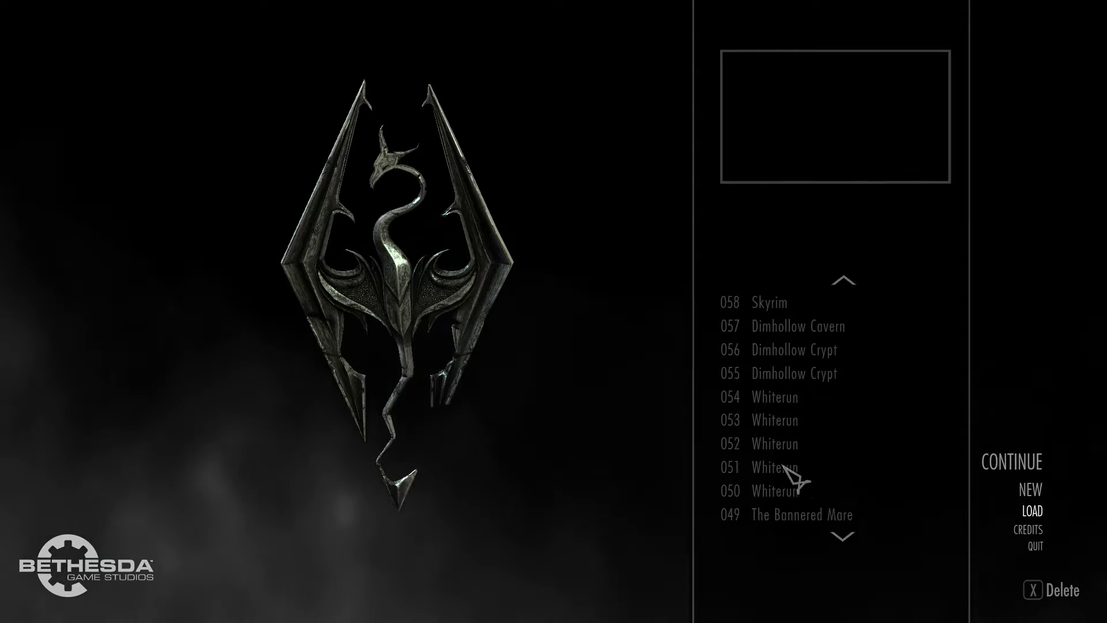
{"action": "left_click", "coordinate": [785, 426]}
{"action": "key", "text": "Return"}
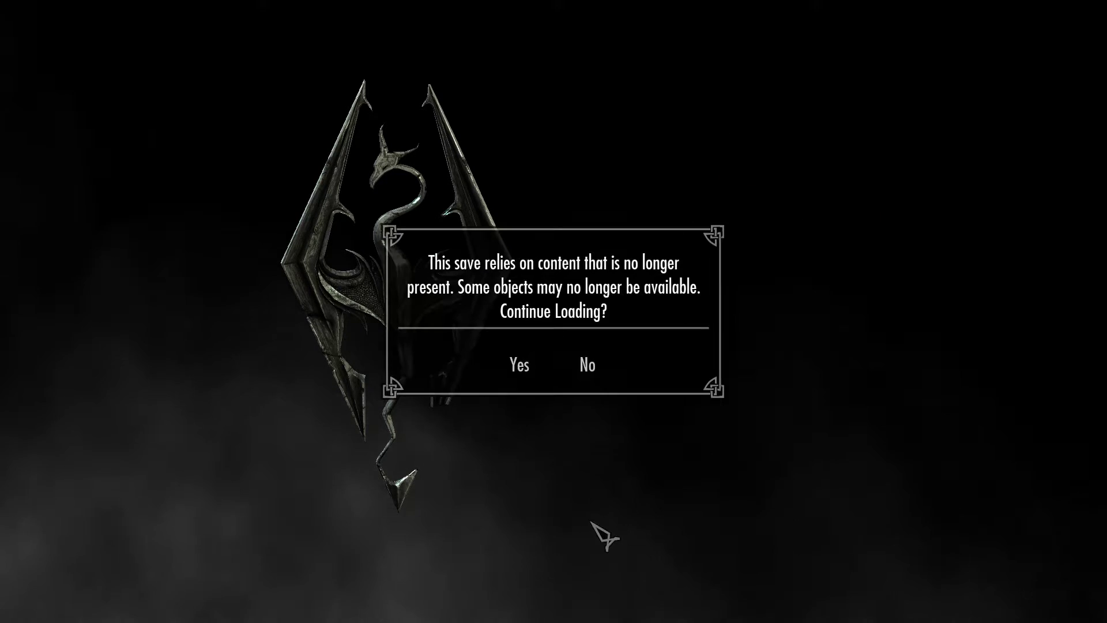
{"action": "left_click", "coordinate": [519, 365]}
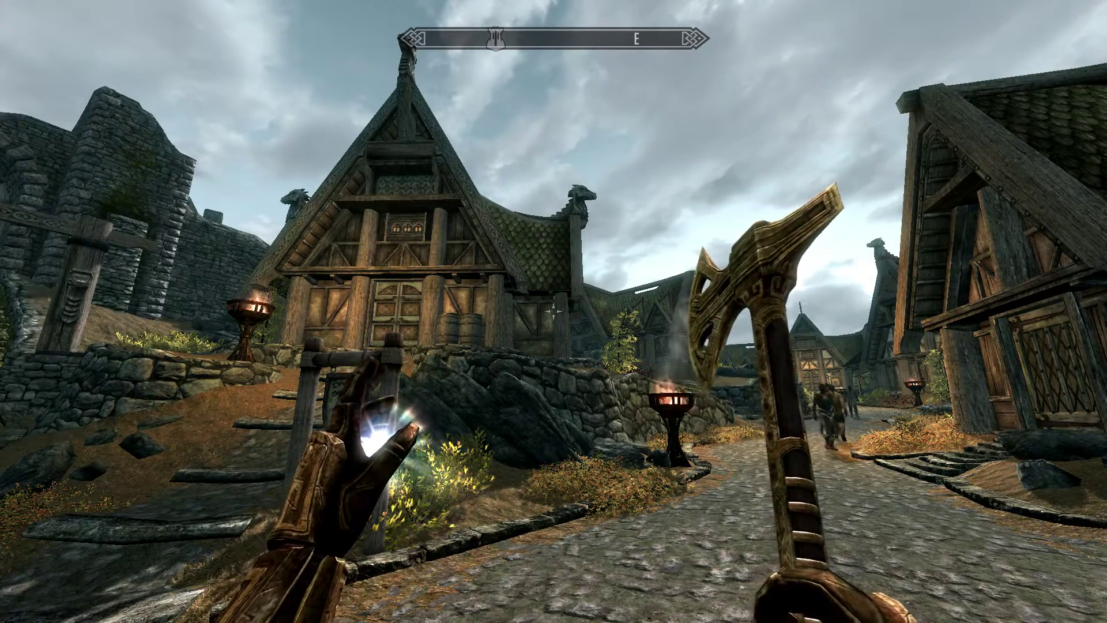
Run getskseversion in the console to confirm SKSE 1.7.2, then close the console.
{"action": "key", "text": "grave"}
{"action": "type", "text": "get"}
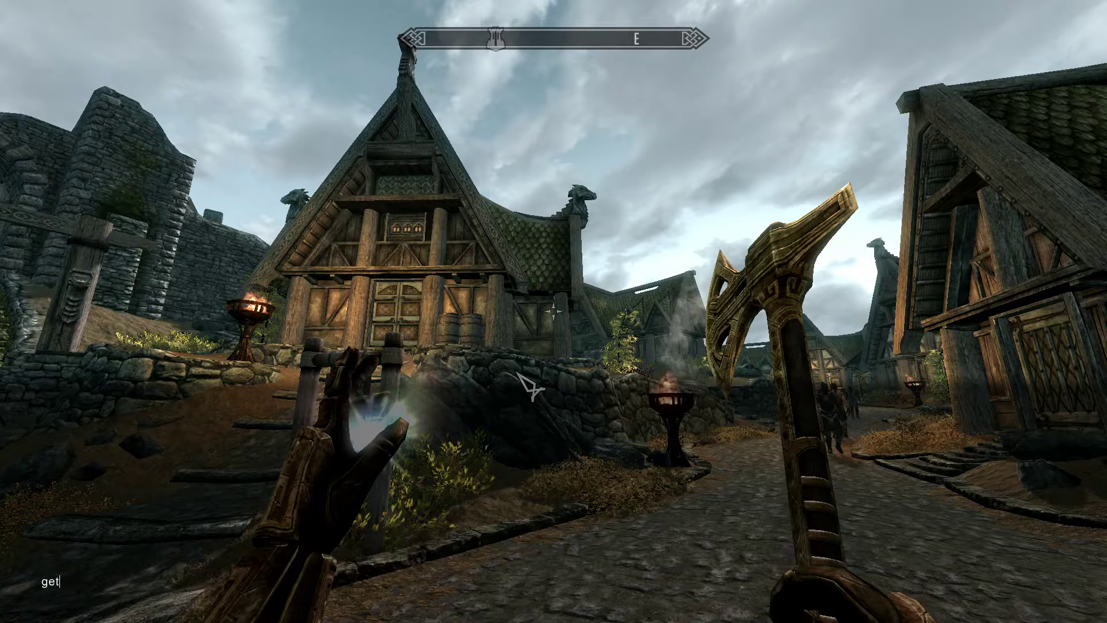
{"action": "type", "text": "skseversion"}
{"action": "key", "text": "Return"}
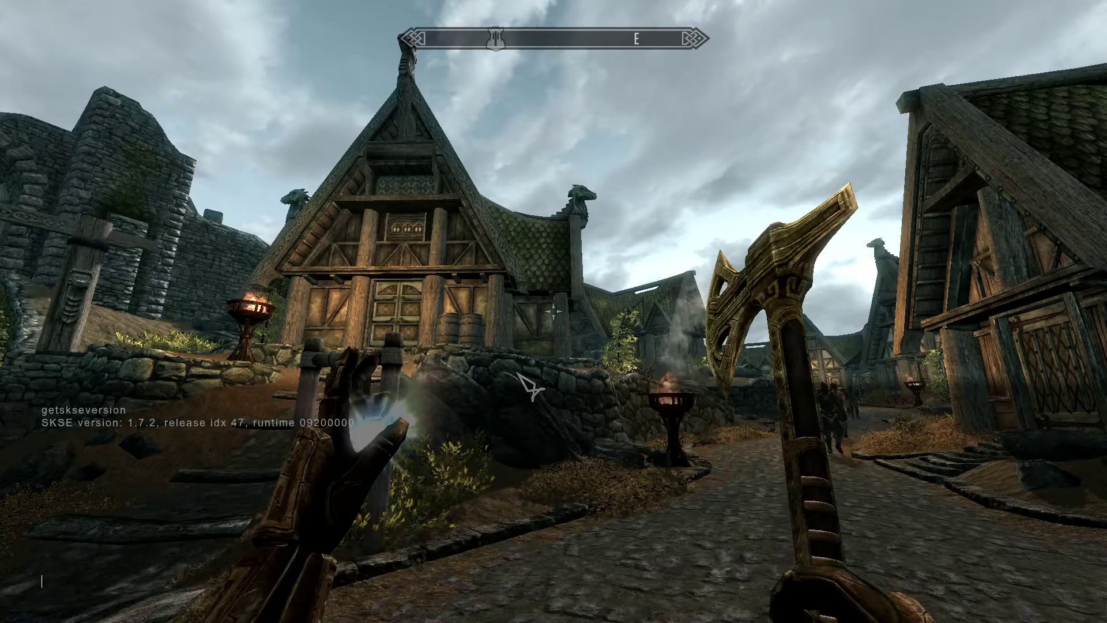
{"action": "key", "text": "grave"}
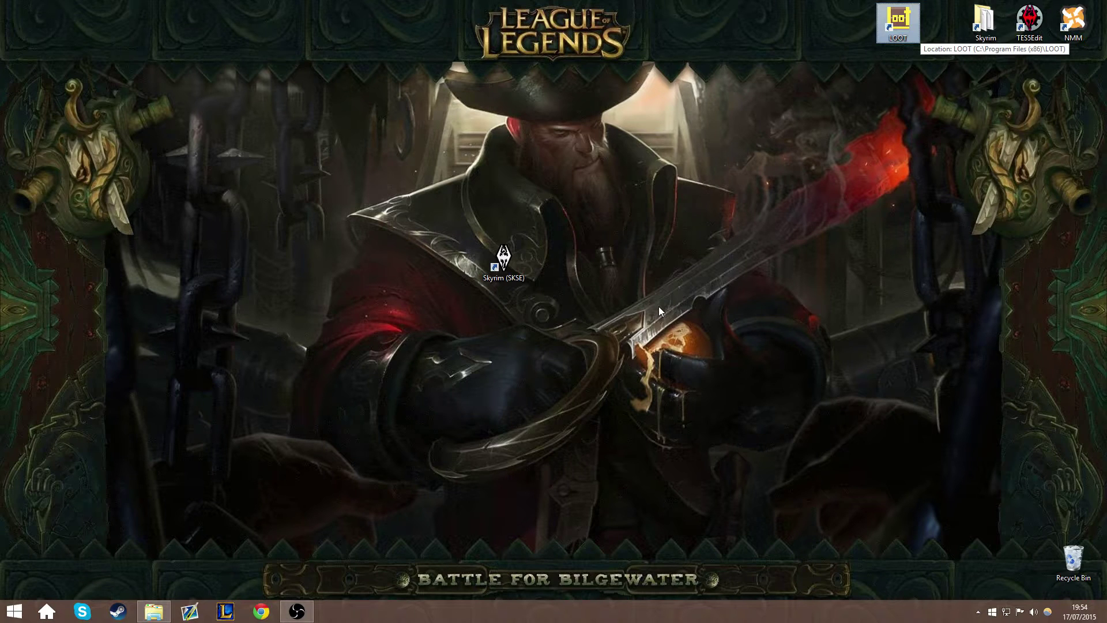
Bring up Steam and go to the Skyrim Workshop via the Community menu.
{"action": "left_click", "coordinate": [118, 611]}
{"action": "mouse_move", "coordinate": [133, 36]}
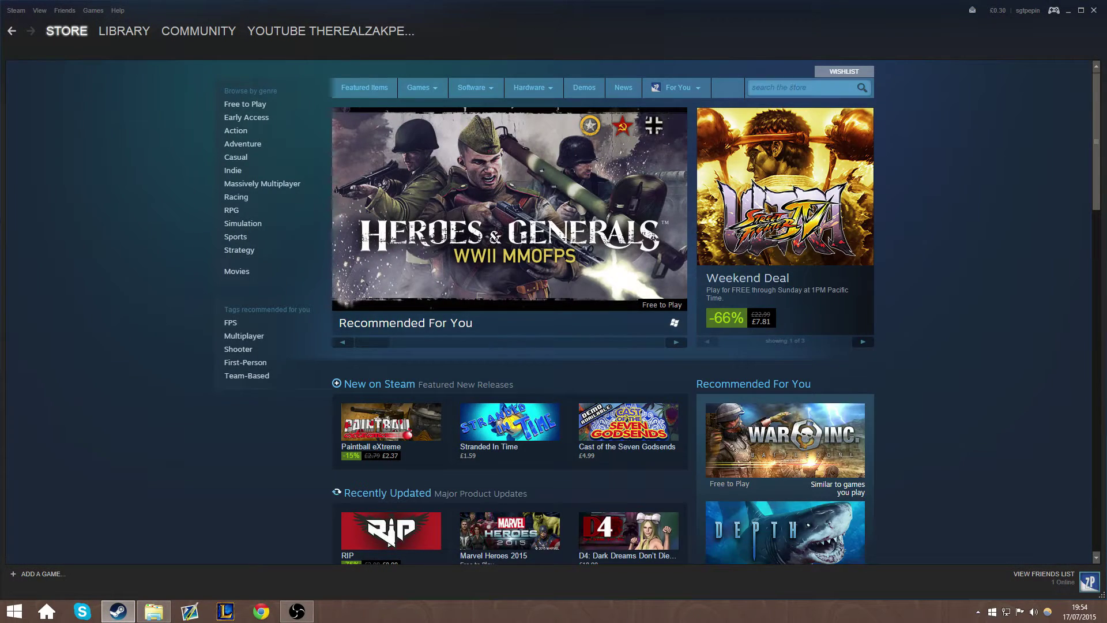
{"action": "mouse_move", "coordinate": [198, 34]}
{"action": "left_click", "coordinate": [170, 75]}
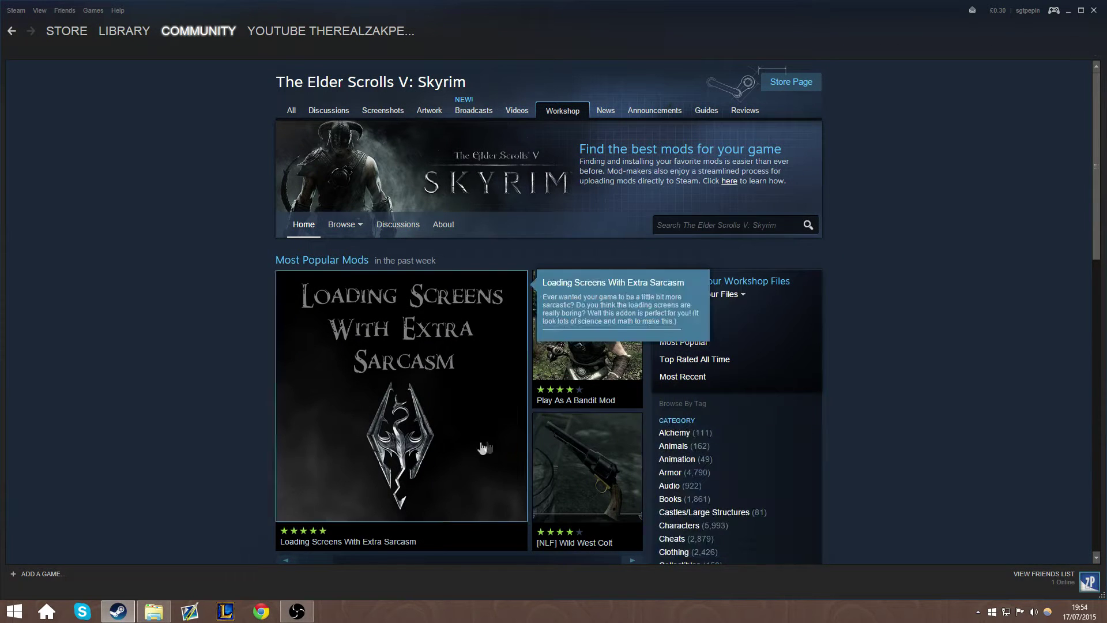
Search the Skyrim Workshop for 'skyui' and open the SkyUI result by snakster.
{"action": "scroll", "coordinate": [489, 446], "scroll_direction": "down", "scroll_amount": 2}
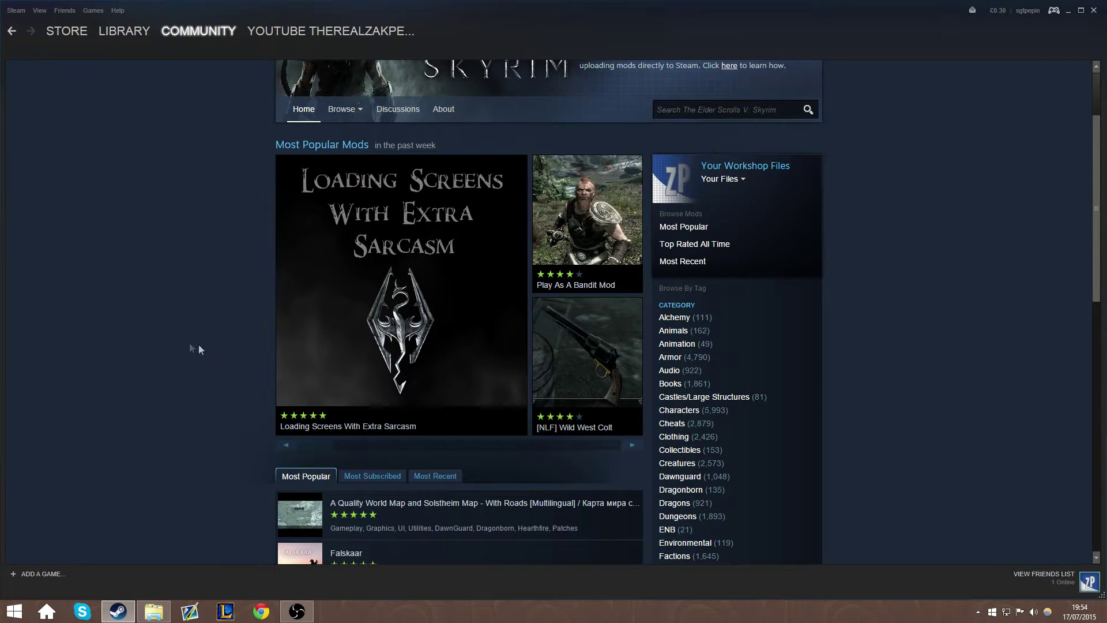
{"action": "left_click", "coordinate": [723, 113]}
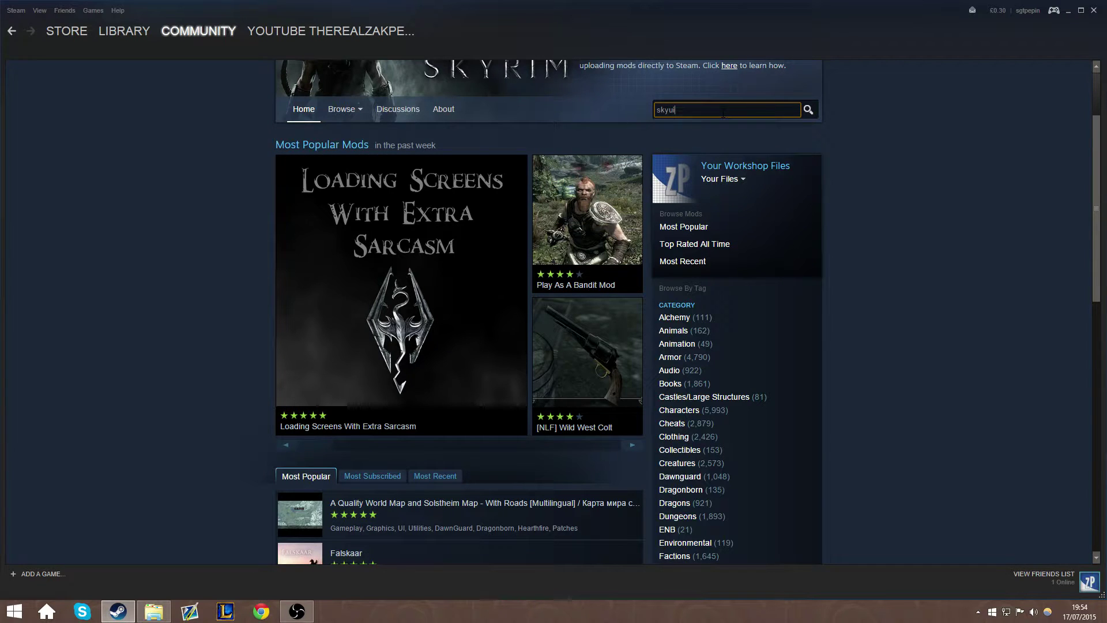
{"action": "left_click", "coordinate": [814, 113]}
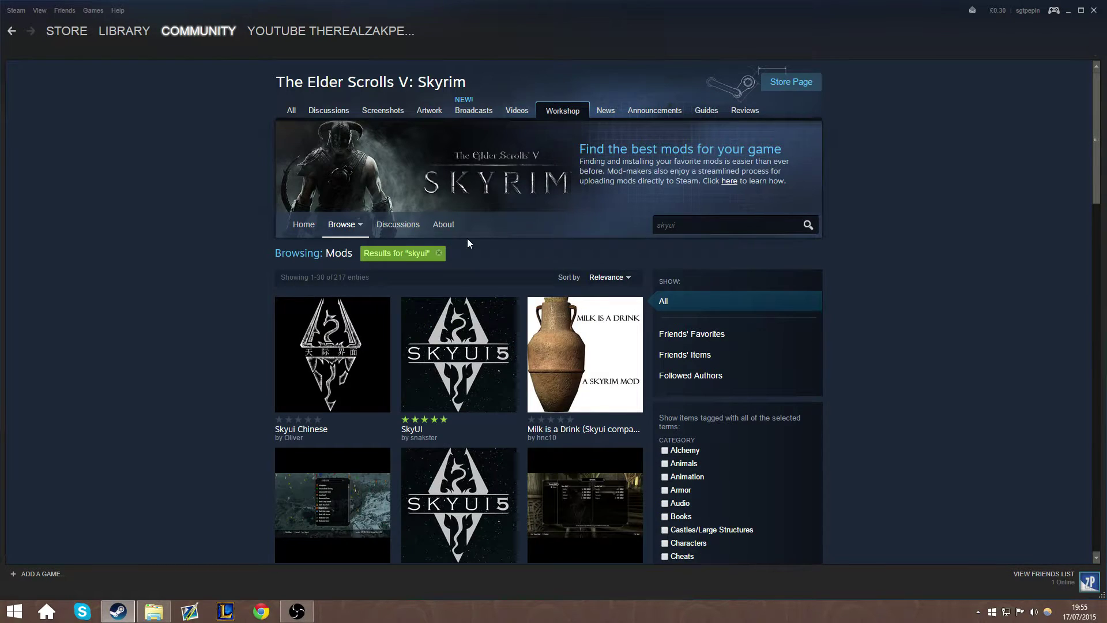
{"action": "mouse_move", "coordinate": [464, 380]}
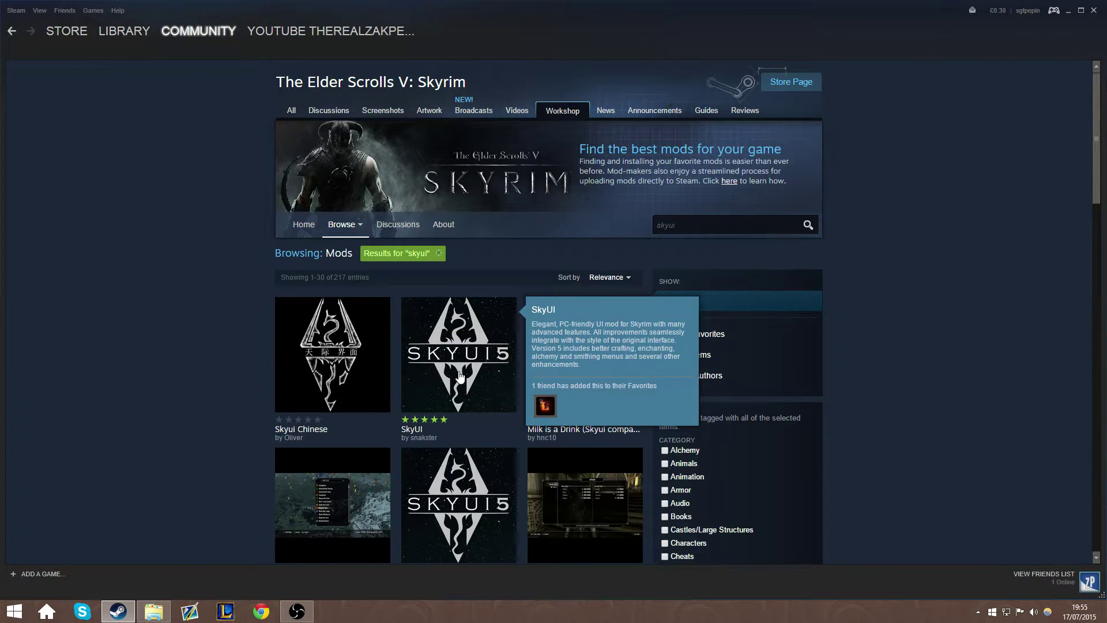
{"action": "mouse_move", "coordinate": [310, 407]}
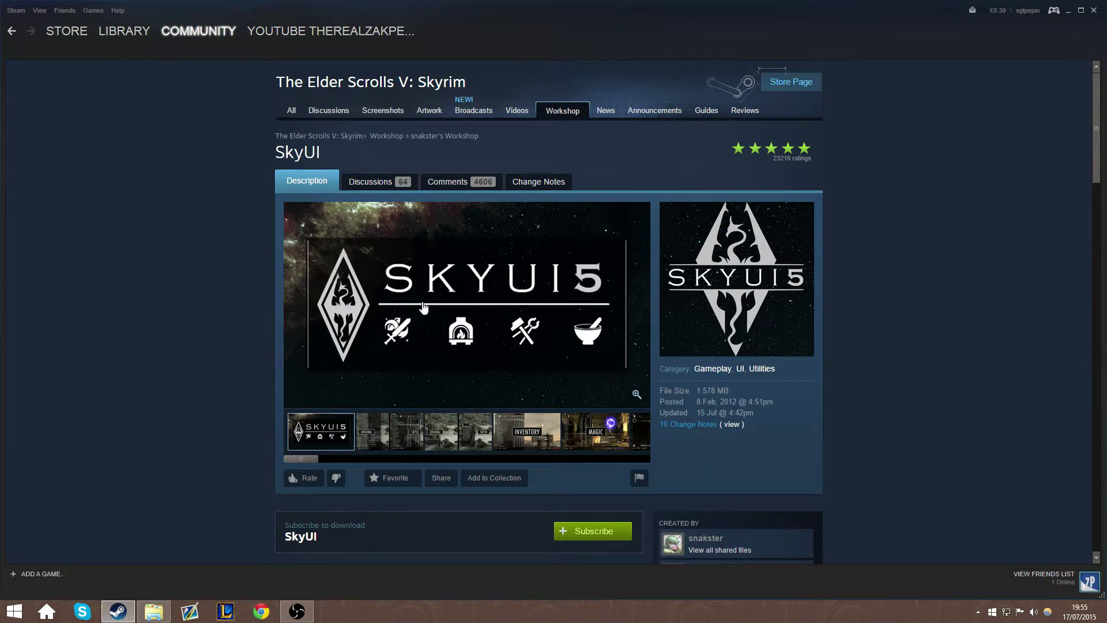
Preview the SkyUI screenshots, subscribe to the mod, dismiss the notice and close Steam.
{"action": "left_click", "coordinate": [382, 435]}
{"action": "left_click", "coordinate": [313, 449]}
{"action": "scroll", "coordinate": [470, 518], "scroll_direction": "down", "scroll_amount": 2}
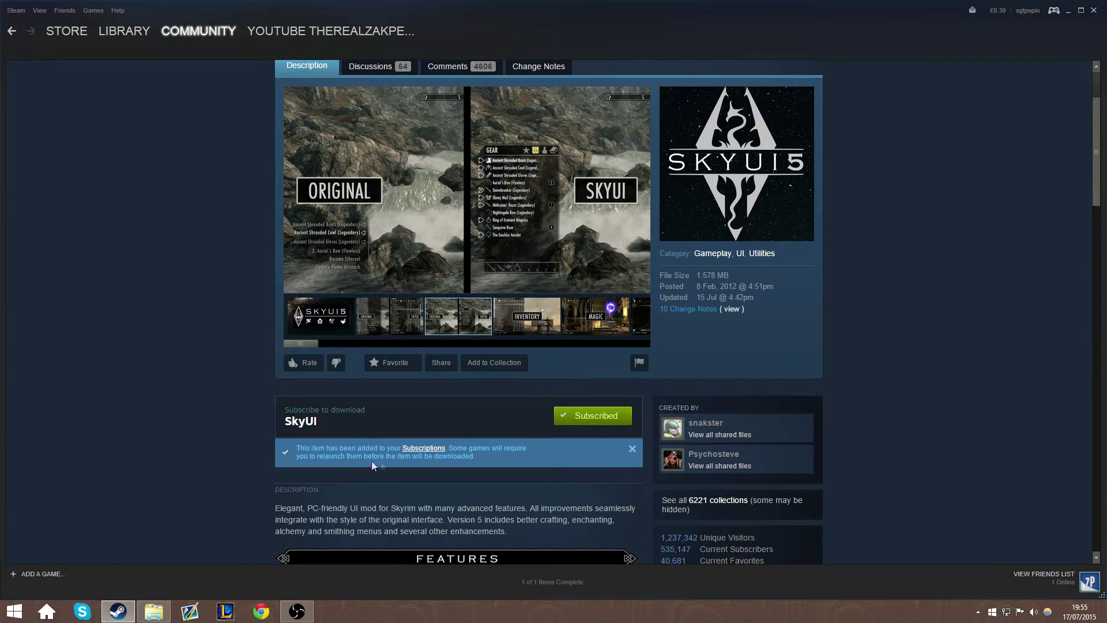
{"action": "left_click", "coordinate": [634, 454]}
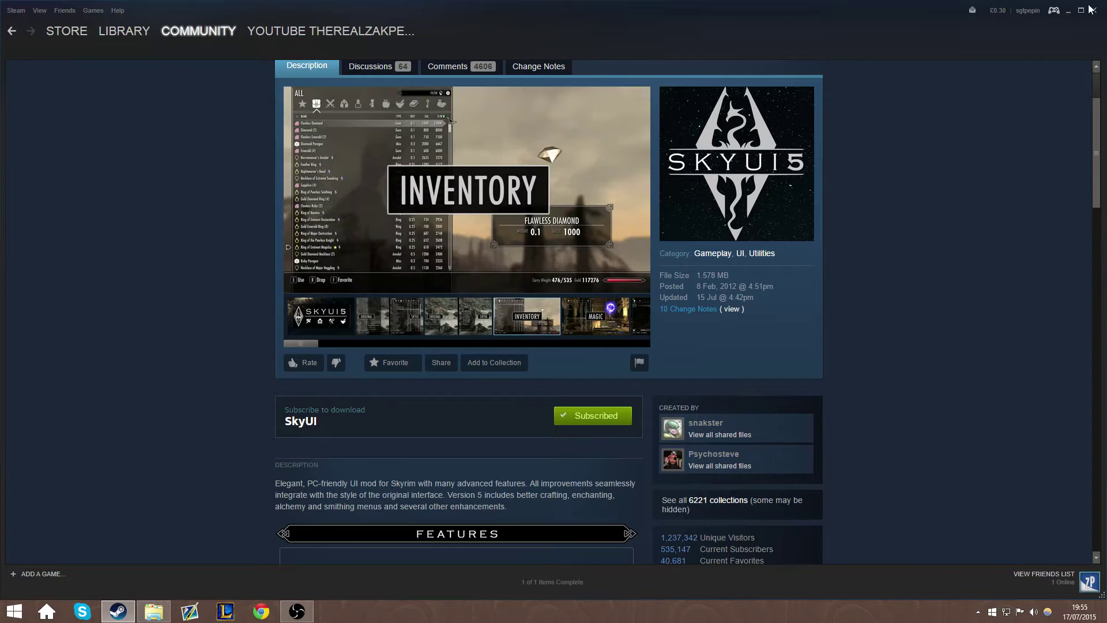
{"action": "left_click", "coordinate": [1094, 11]}
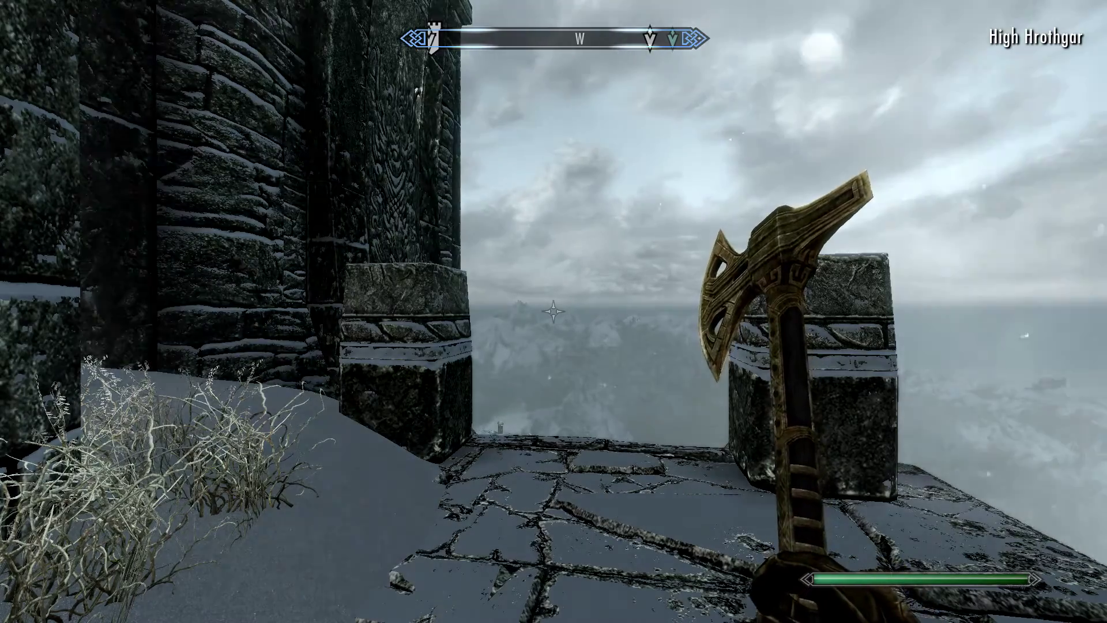
Open the SkyUI Items inventory sorted with equipped items first.
{"action": "key", "text": "Tab"}
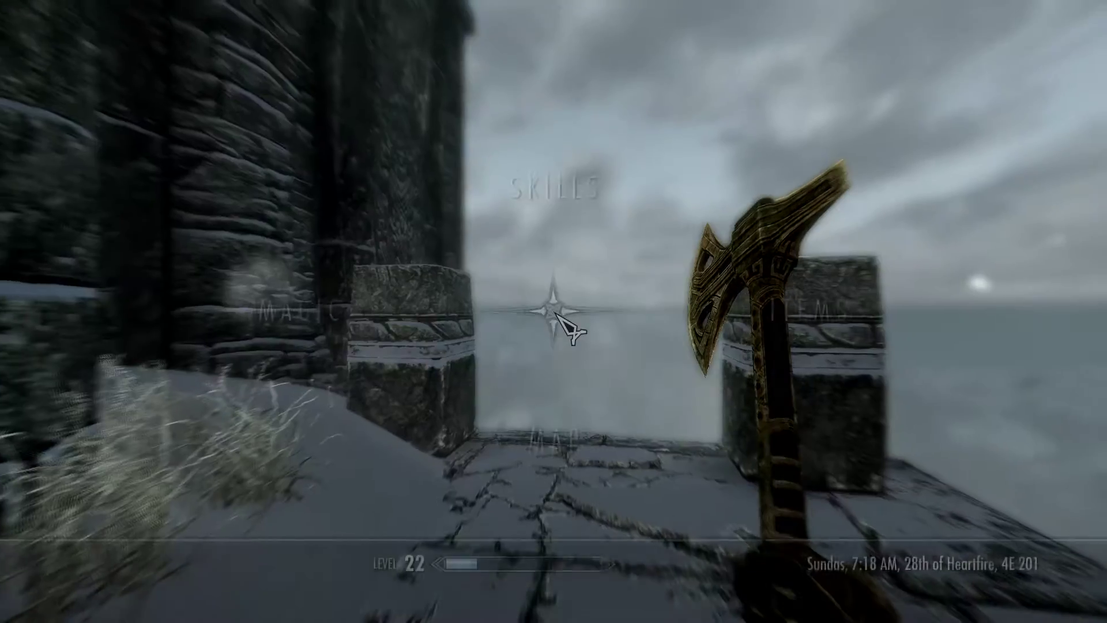
{"action": "left_click", "coordinate": [625, 328]}
{"action": "left_click", "coordinate": [151, 91]}
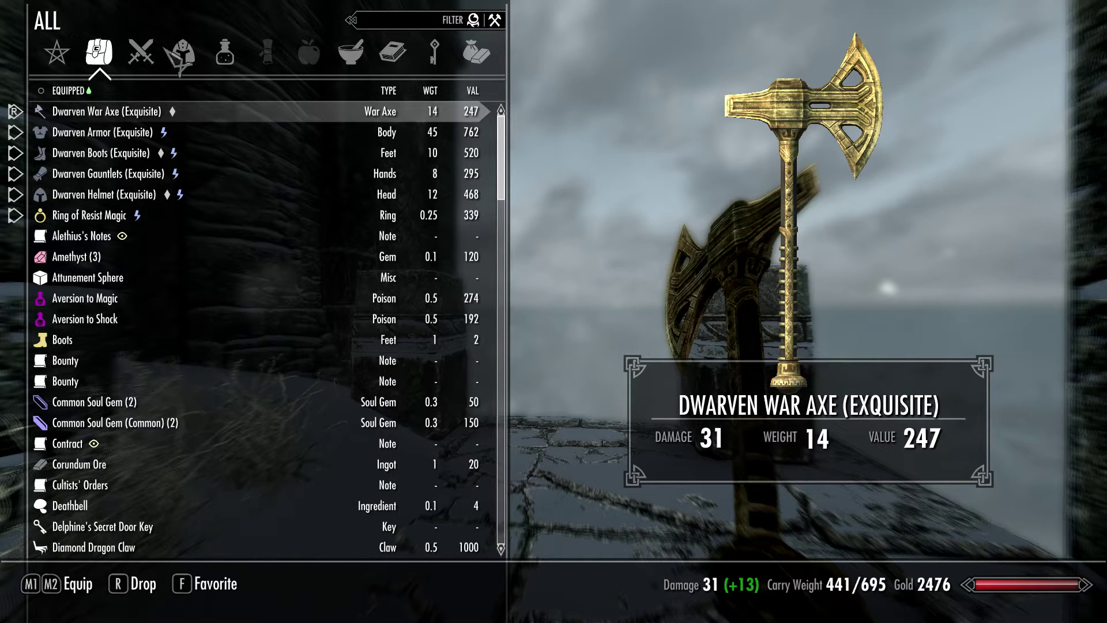
Browse weapons, apparel, books and potions, then coat the Dwarven War Axe with Aversion to Magic.
{"action": "left_click", "coordinate": [143, 55]}
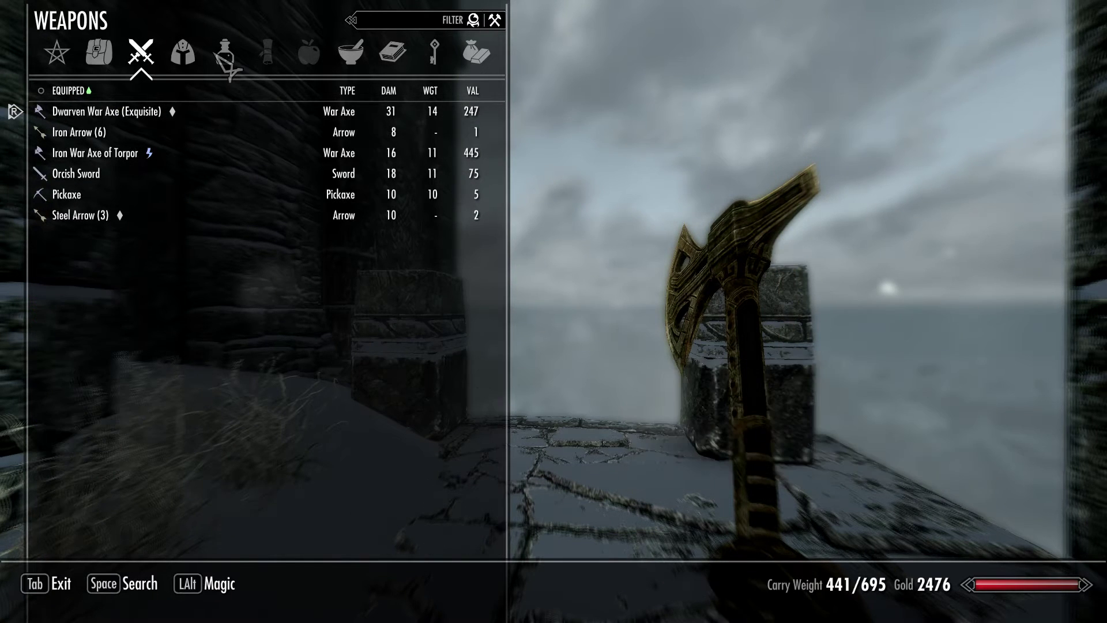
{"action": "left_click", "coordinate": [183, 53]}
{"action": "key", "text": "Left"}
{"action": "left_click", "coordinate": [392, 53]}
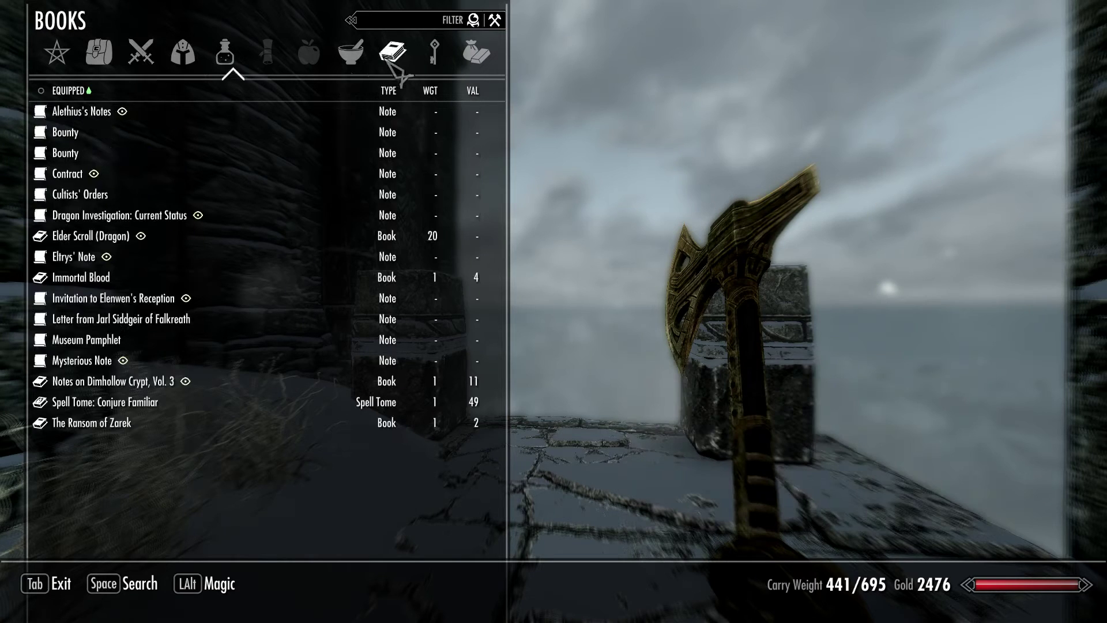
{"action": "left_click", "coordinate": [225, 53]}
{"action": "key", "text": "e"}
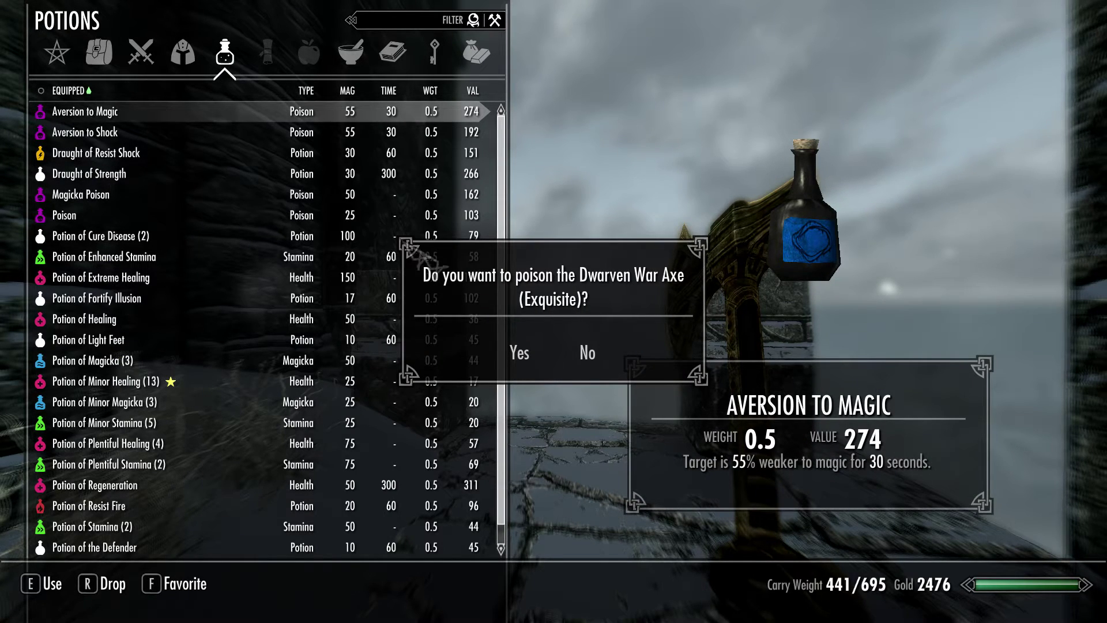
{"action": "left_click", "coordinate": [521, 353]}
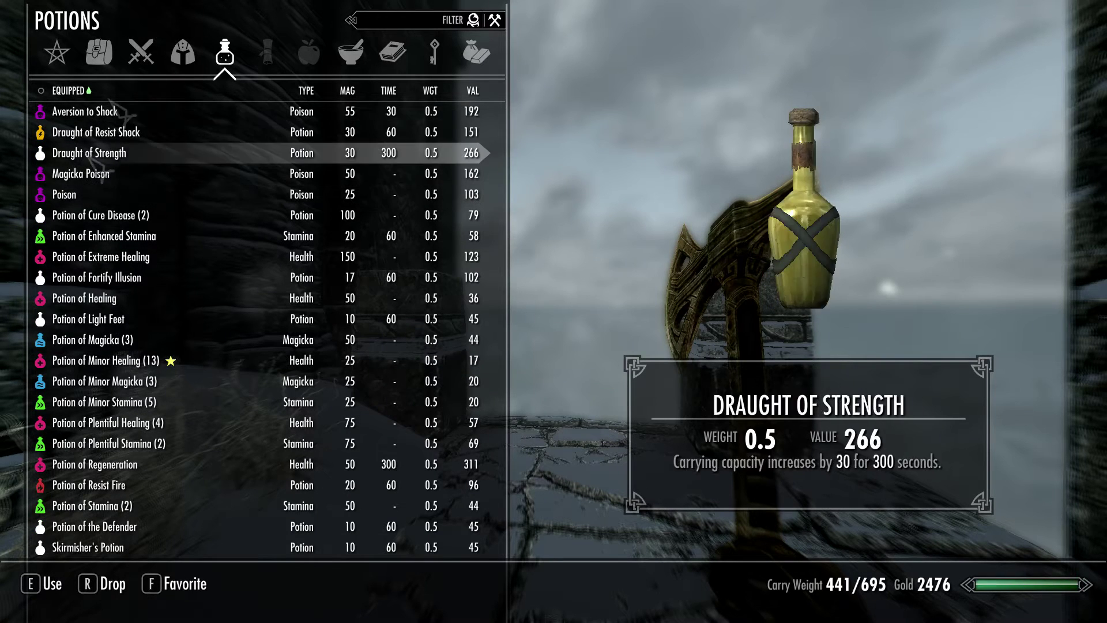